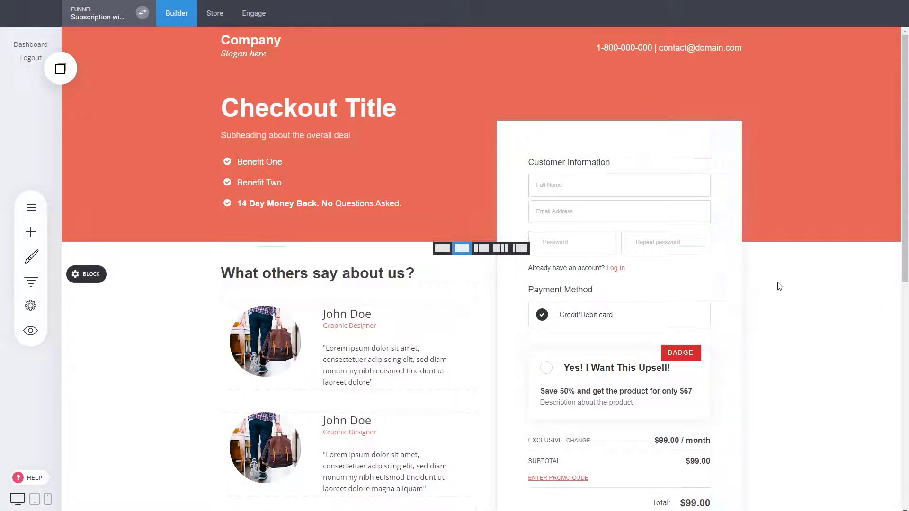
# - Open the bump offers in the checkout form's product settings and look at the blank form for adding a bump
pyautogui.scroll(-2, 800, 284)
pyautogui.scroll(3, 799, 283)
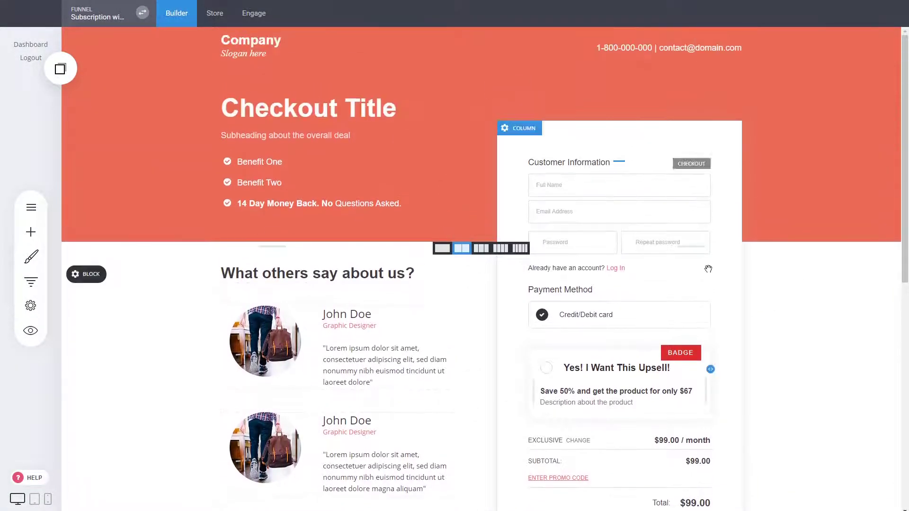
pyautogui.scroll(-3, 802, 321)
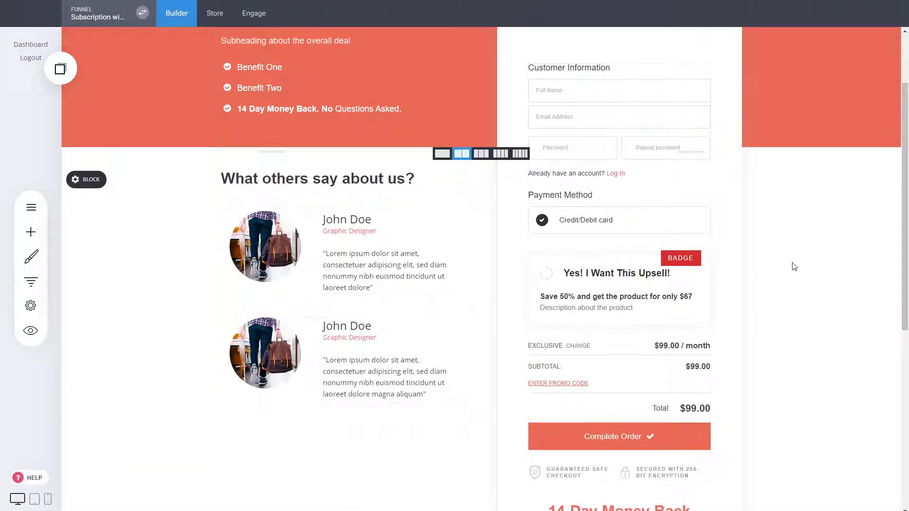
pyautogui.click(651, 271)
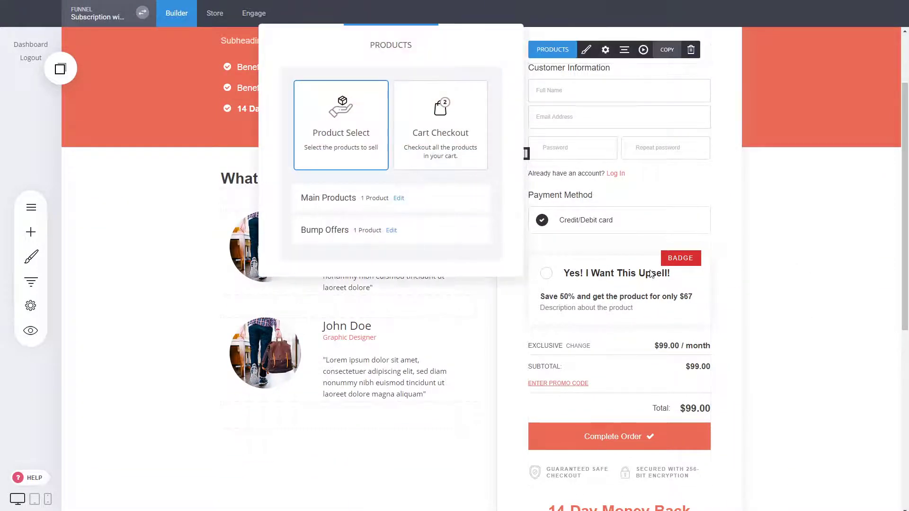
pyautogui.moveTo(393, 57); pyautogui.dragTo(327, 83)
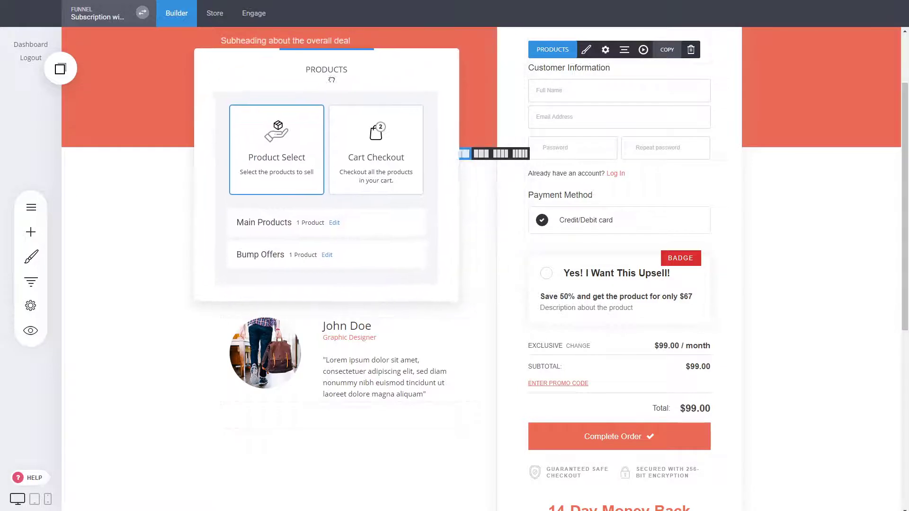
pyautogui.click(326, 257)
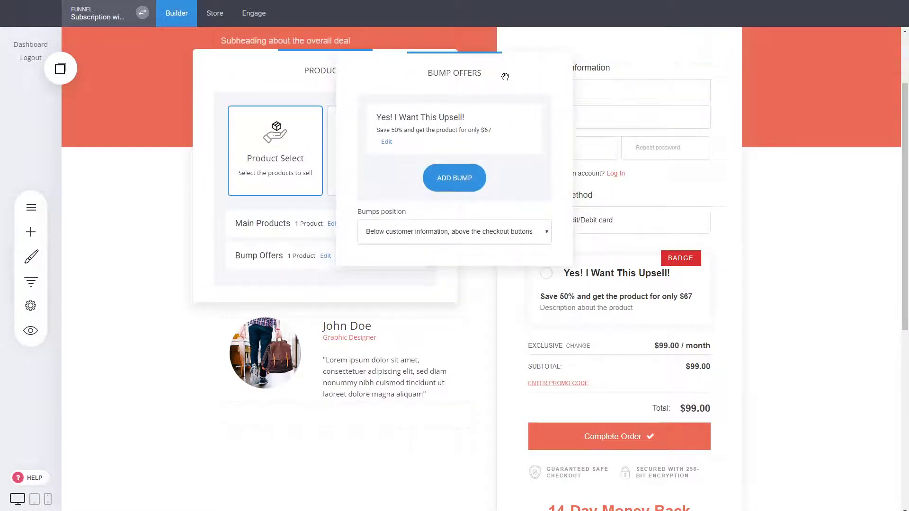
pyautogui.moveTo(503, 78); pyautogui.dragTo(292, 190)
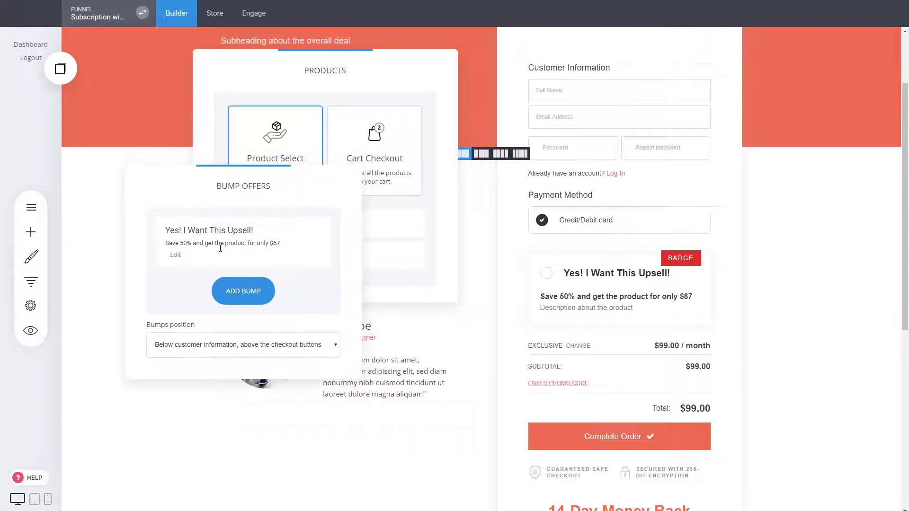
pyautogui.click(248, 303)
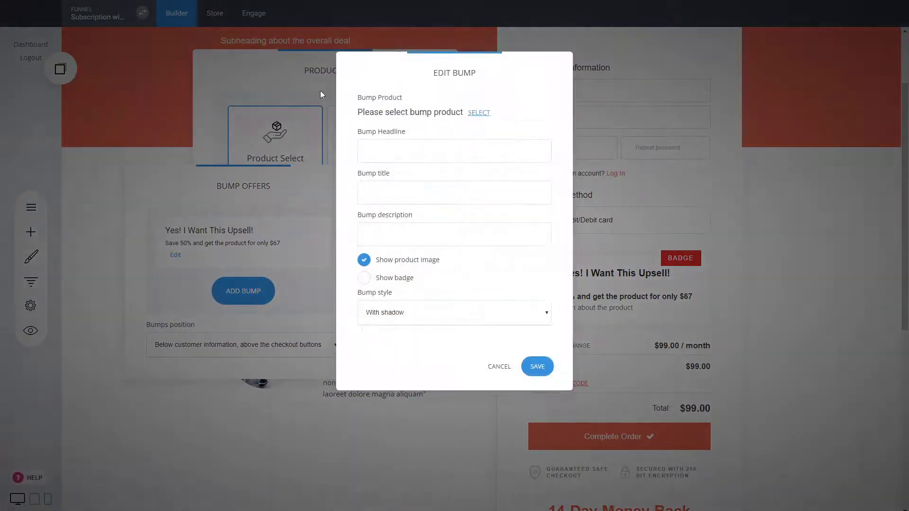
pyautogui.click(497, 367)
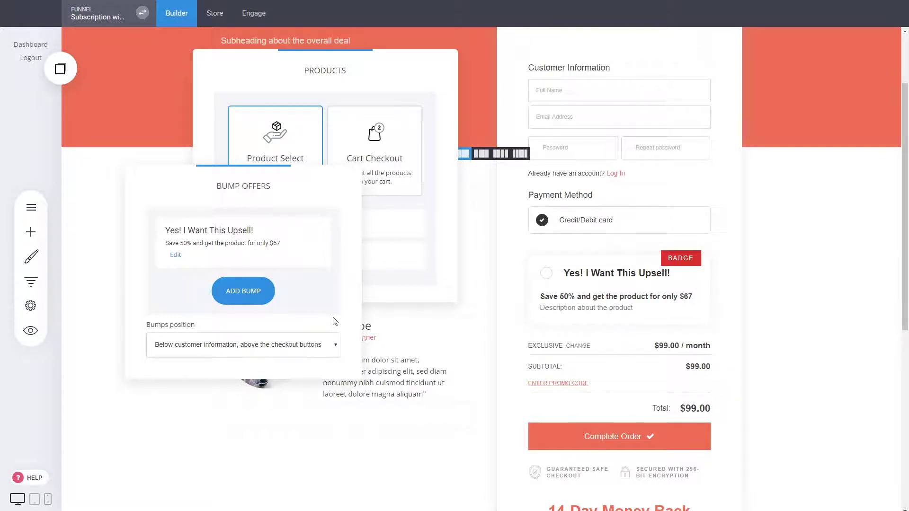
# - Open the existing bump offer for editing and review its product choices, headline and title fields
pyautogui.click(176, 256)
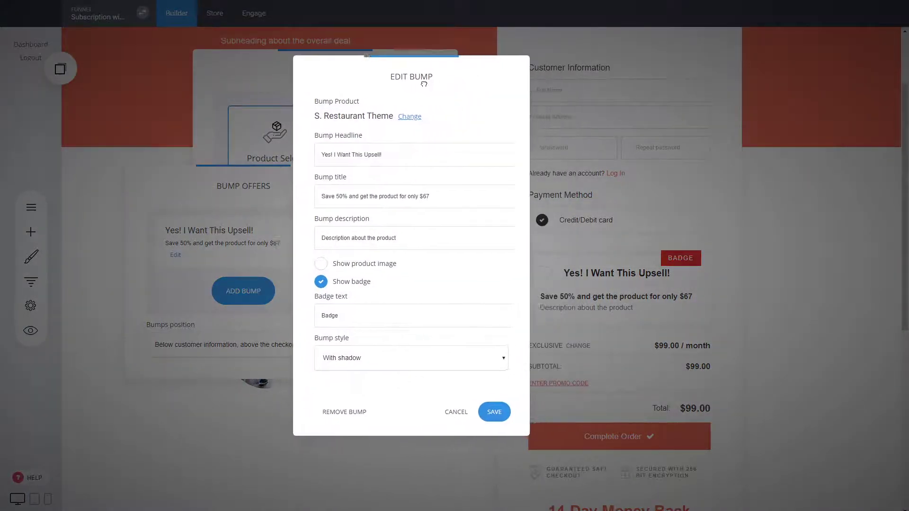
pyautogui.click(404, 116)
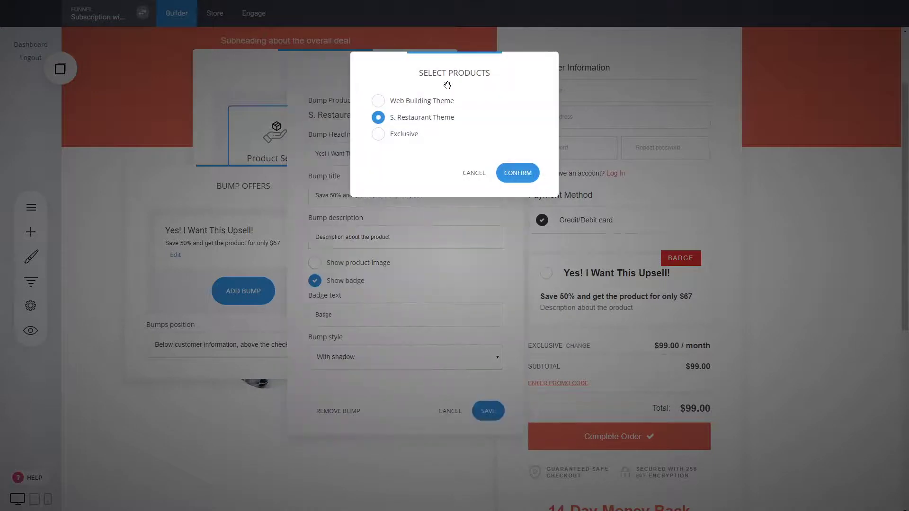
pyautogui.click(478, 181)
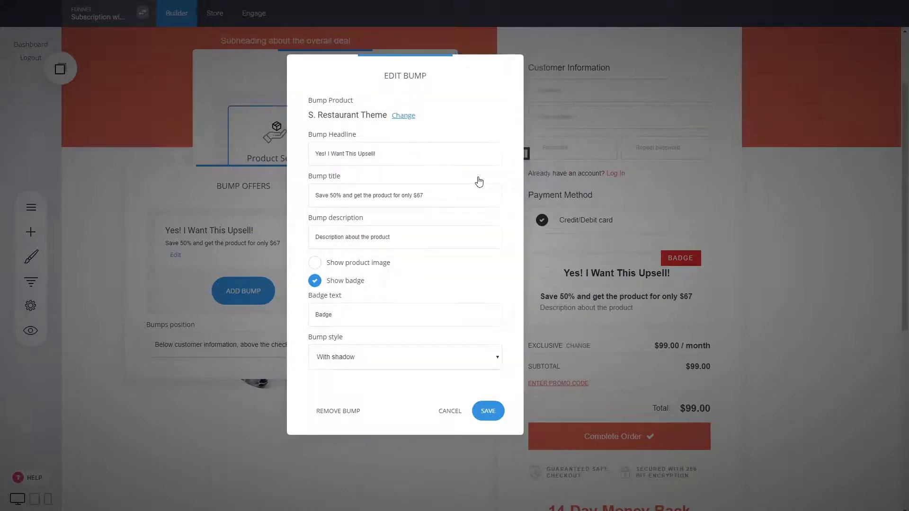
pyautogui.moveTo(416, 152); pyautogui.dragTo(315, 152)
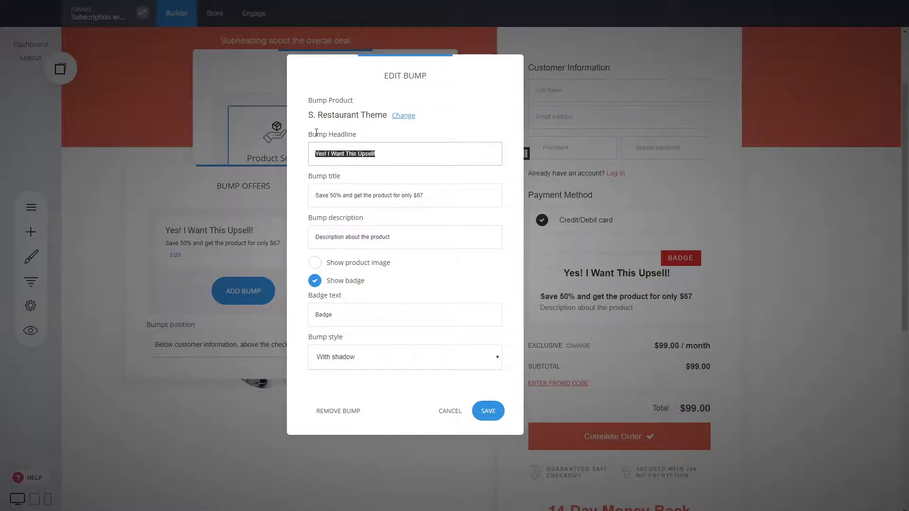
pyautogui.moveTo(429, 78); pyautogui.dragTo(398, 71)
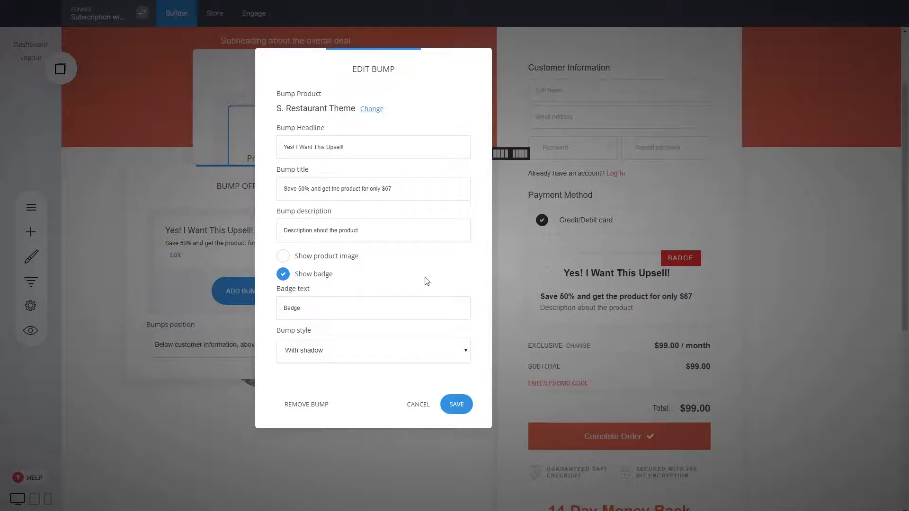
pyautogui.click(344, 152)
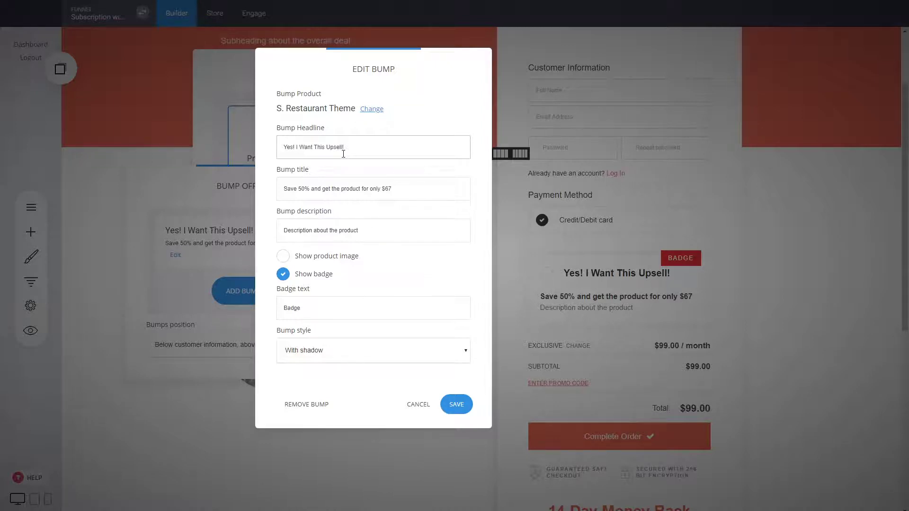
pyautogui.click(336, 200)
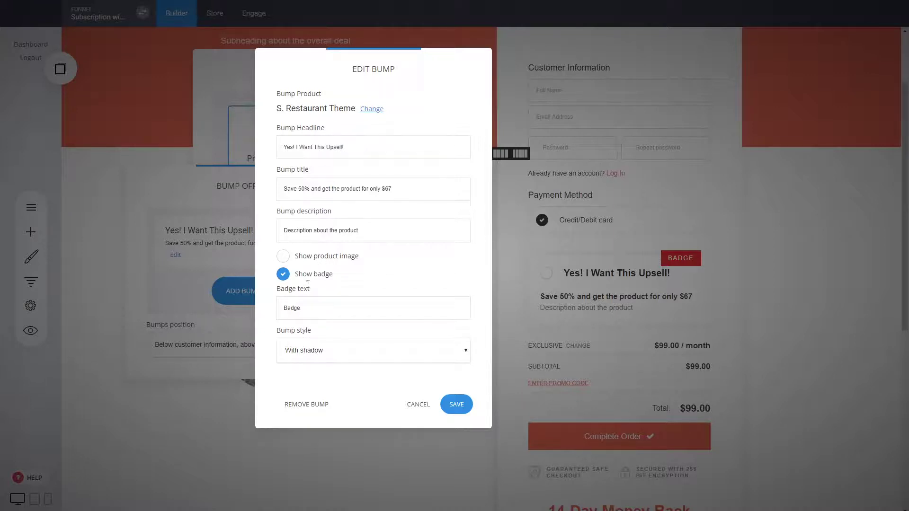
# - Try "LIMITED DEAL" as the bump offer's badge text
pyautogui.moveTo(317, 303); pyautogui.dragTo(215, 305)
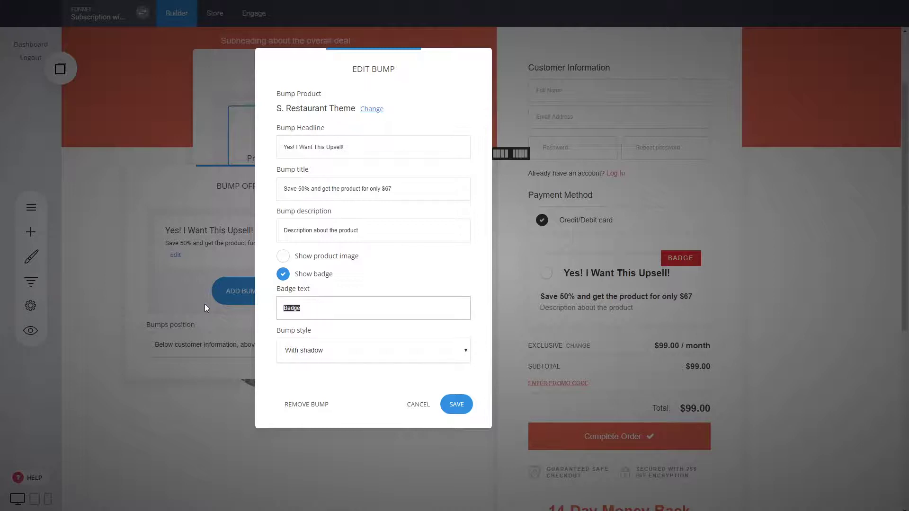
pyautogui.write('LIMI TED')
pyautogui.press('BackSpace')
pyautogui.press('BackSpace')
pyautogui.press('BackSpace')
pyautogui.press('BackSpace')
pyautogui.press('BackSpace')
pyautogui.write('TED DEAL')
# - Set the bump offer's badge text to "50% OFF", choose the dashed-border bump style and save the bump
pyautogui.moveTo(328, 310); pyautogui.dragTo(213, 307)
pyautogui.write('50% OFF')
pyautogui.click(332, 353)
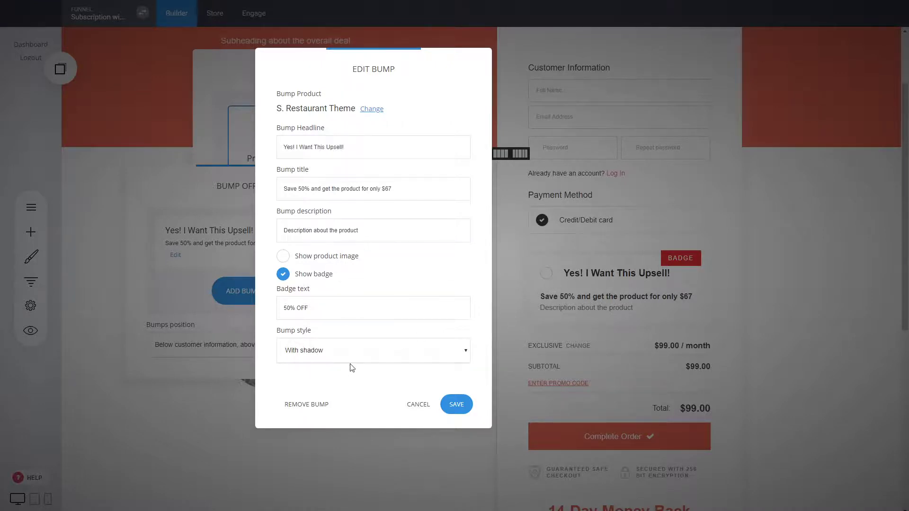
pyautogui.click(346, 379)
pyautogui.click(455, 405)
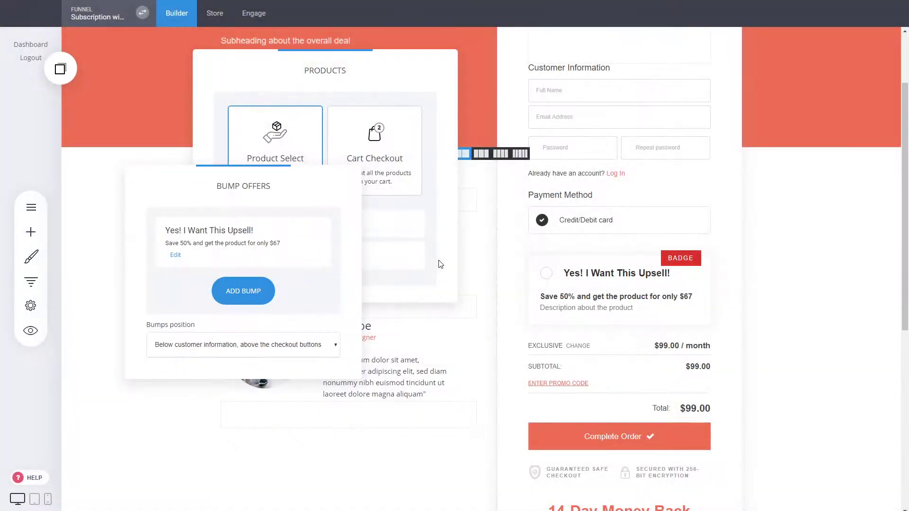
pyautogui.click(435, 282)
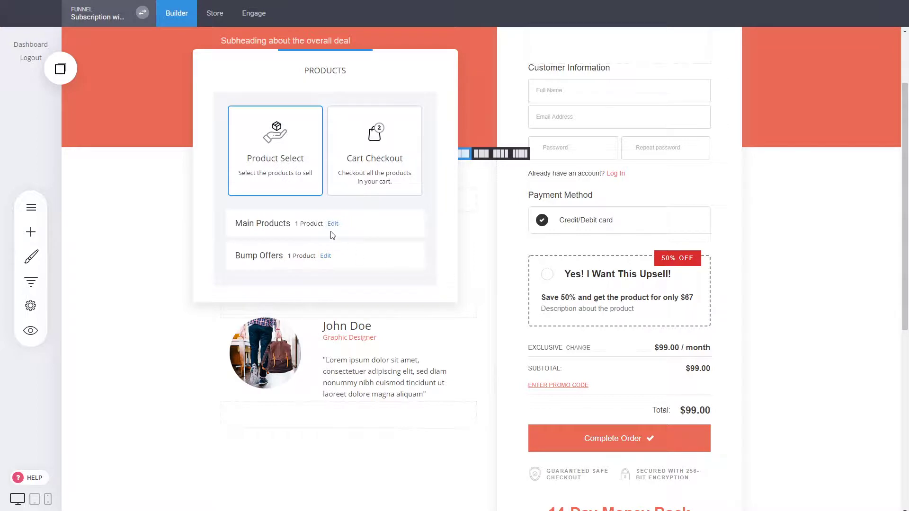
# - Try the bumps position "Below the order summary (if summary is enabled)" and restore "Below customer information, above the checkout buttons"
pyautogui.click(325, 256)
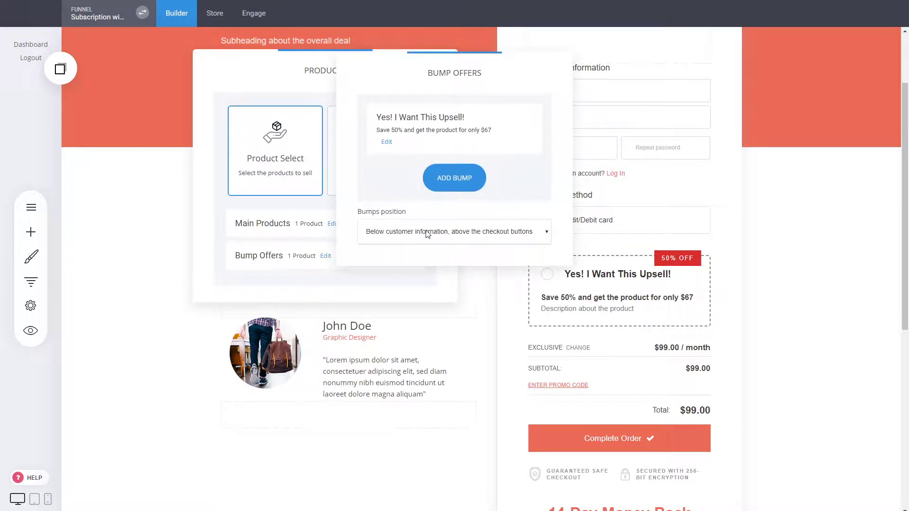
pyautogui.click(419, 262)
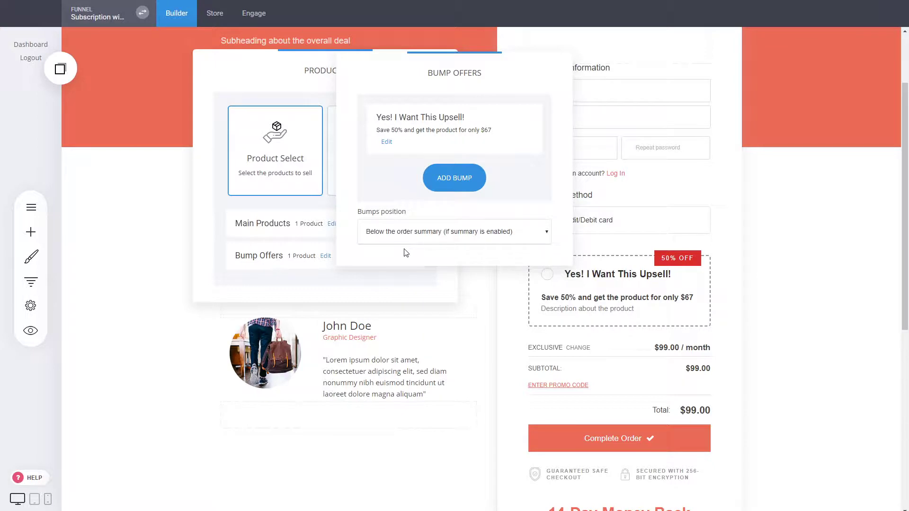
pyautogui.click(406, 253)
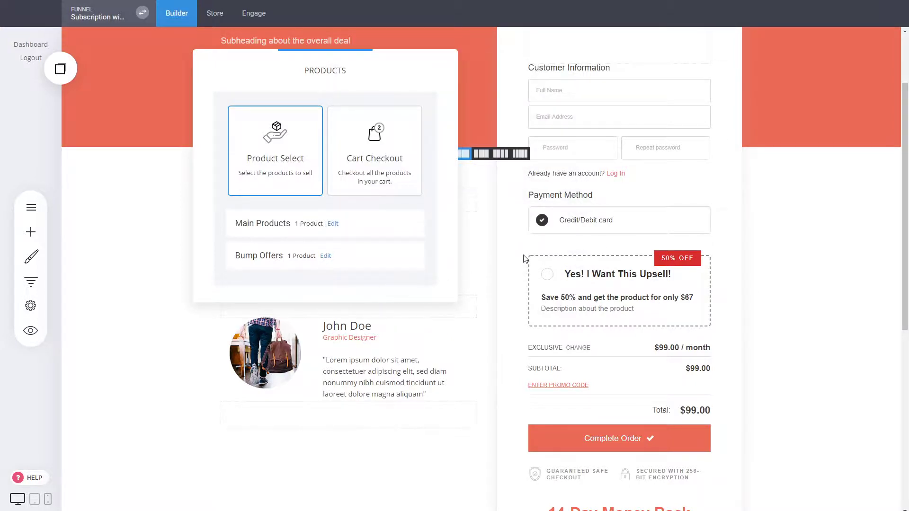
# - Copy the checkout widget and paste it into a new empty block above the page footer
pyautogui.click(605, 244)
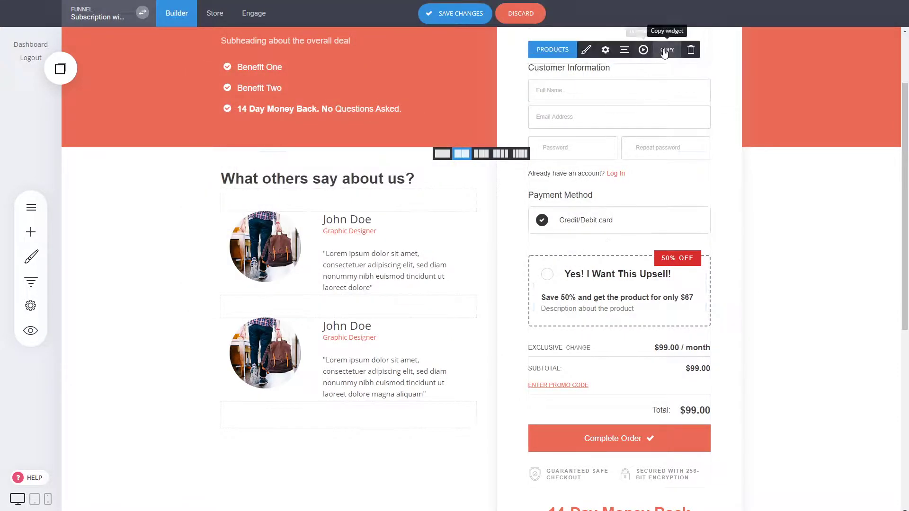
pyautogui.scroll(-7, 442, 313)
pyautogui.click(474, 343)
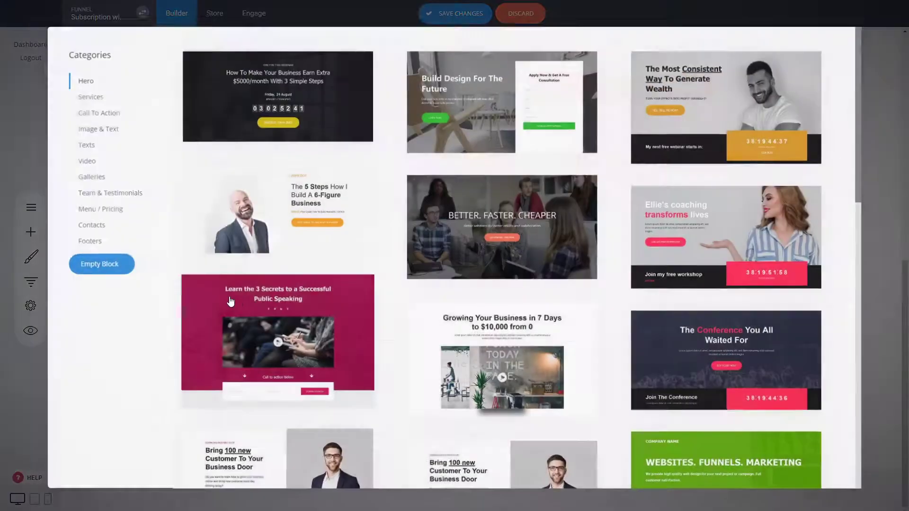
pyautogui.click(122, 267)
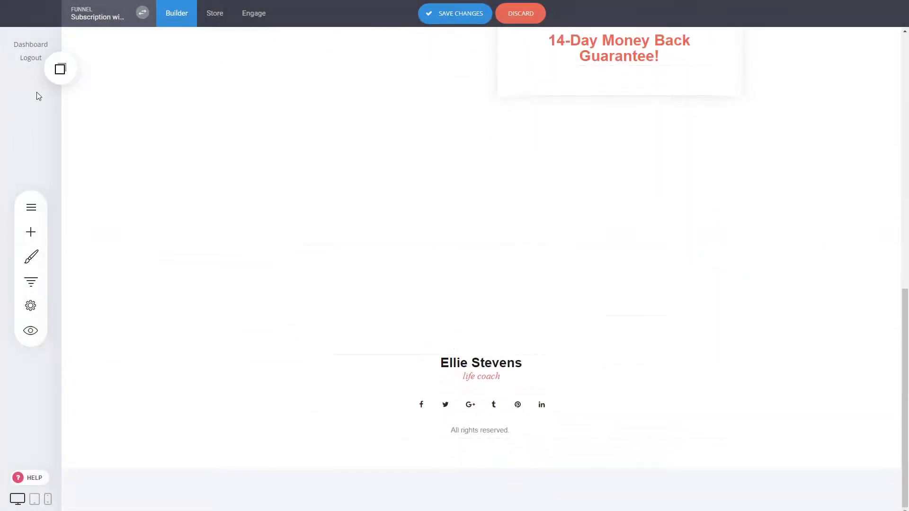
pyautogui.click(63, 75)
pyautogui.moveTo(76, 119); pyautogui.dragTo(493, 265)
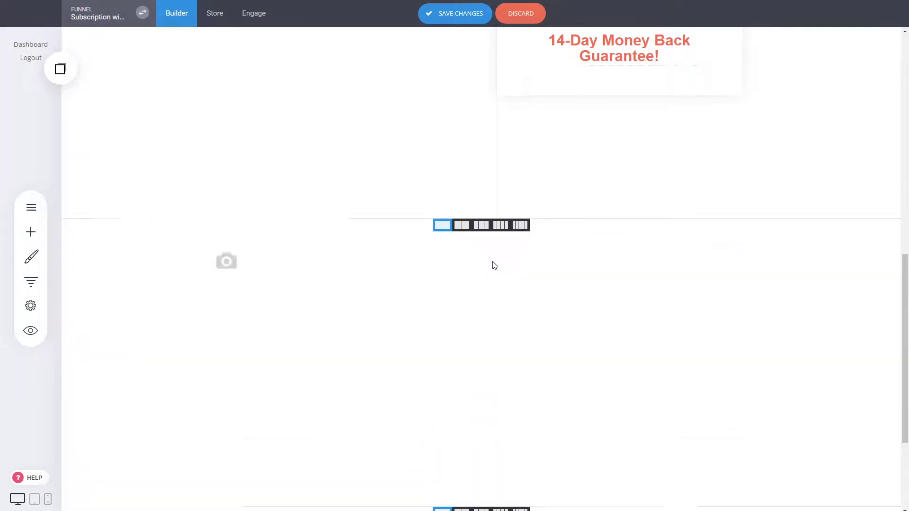
# - Enable the order summary in the styling of the pasted checkout widget
pyautogui.scroll(-4, 576, 312)
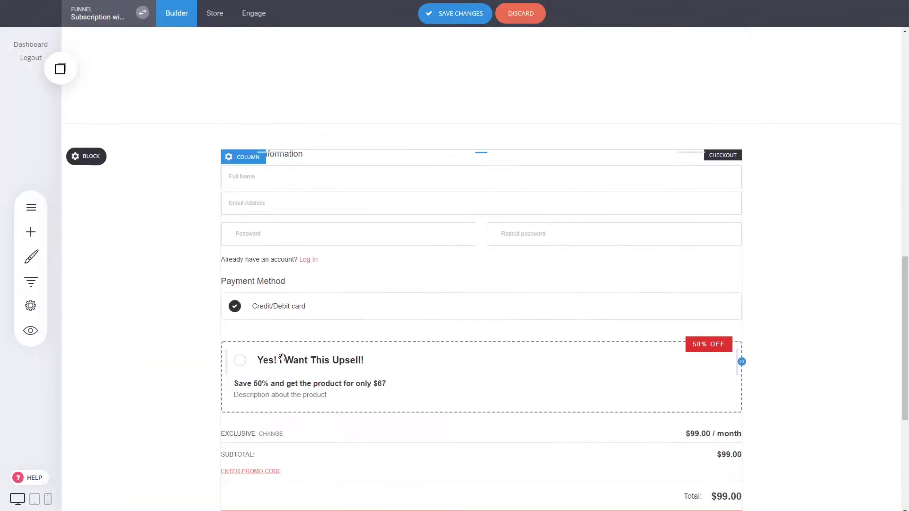
pyautogui.scroll(3, 575, 312)
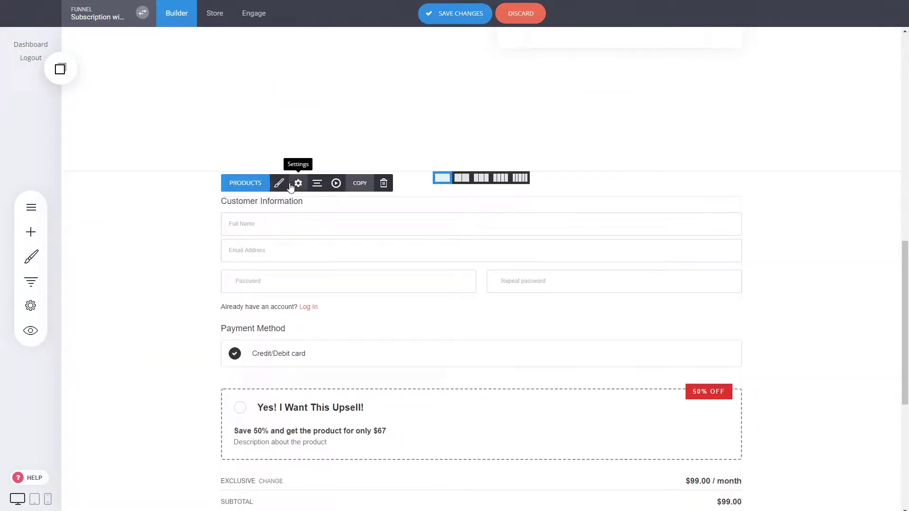
pyautogui.click(285, 185)
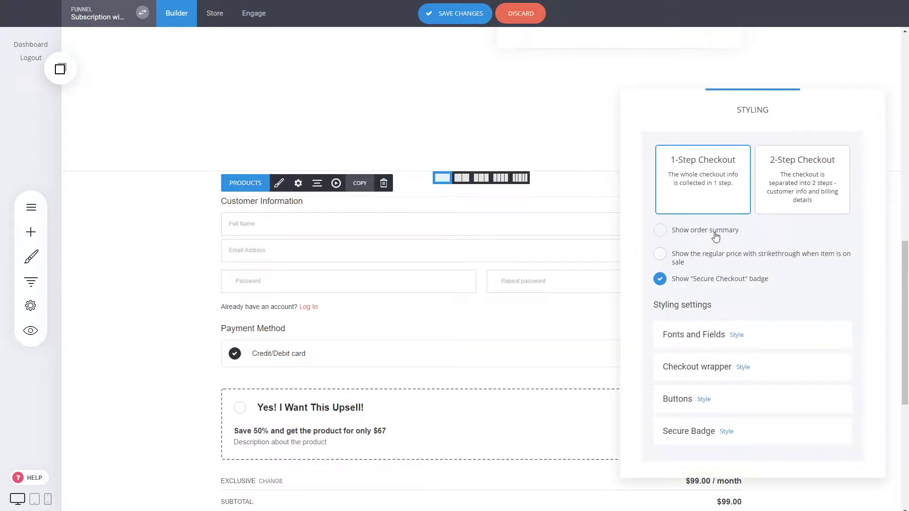
pyautogui.click(672, 231)
pyautogui.click(488, 309)
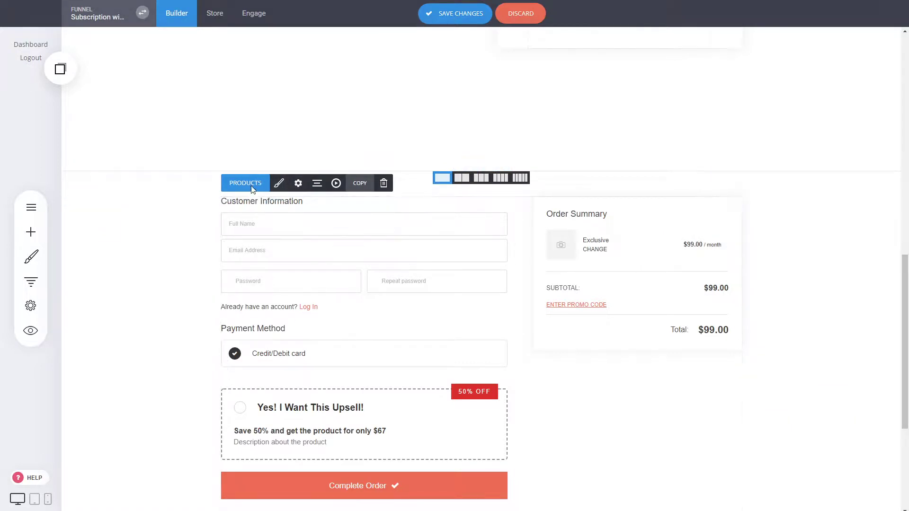
# - Set the pasted checkout's bumps position to "Below the order summary (if summary is enabled)"
pyautogui.click(298, 183)
pyautogui.click(753, 357)
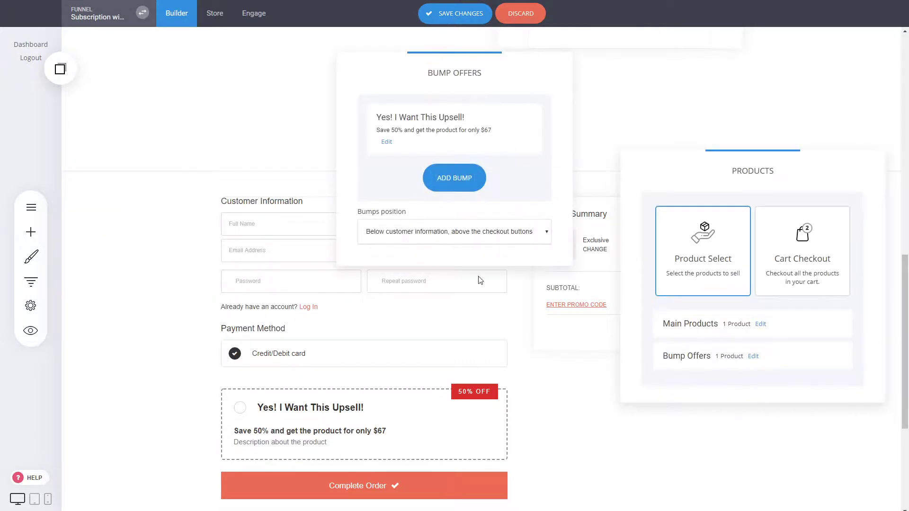
pyautogui.click(406, 251)
pyautogui.click(456, 336)
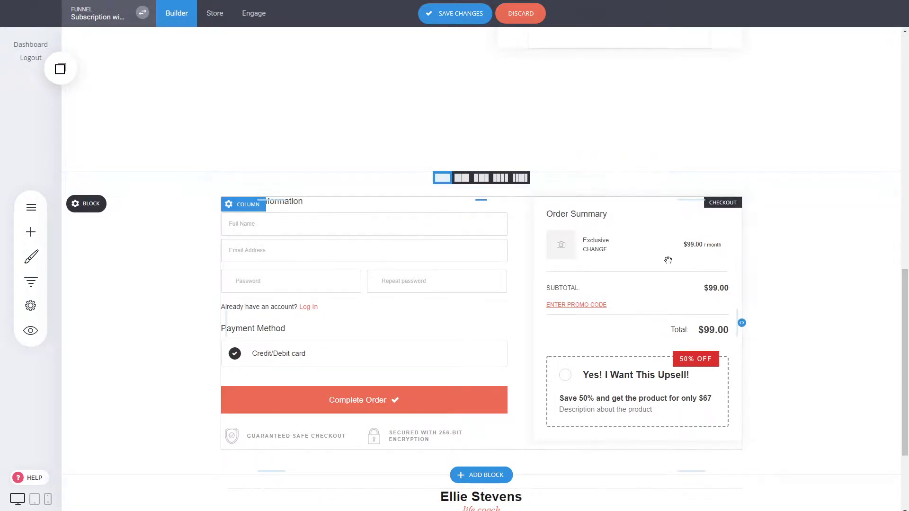
# - Save the page changes and preview the page down to the first checkout's bump offer
pyautogui.scroll(5, 555, 286)
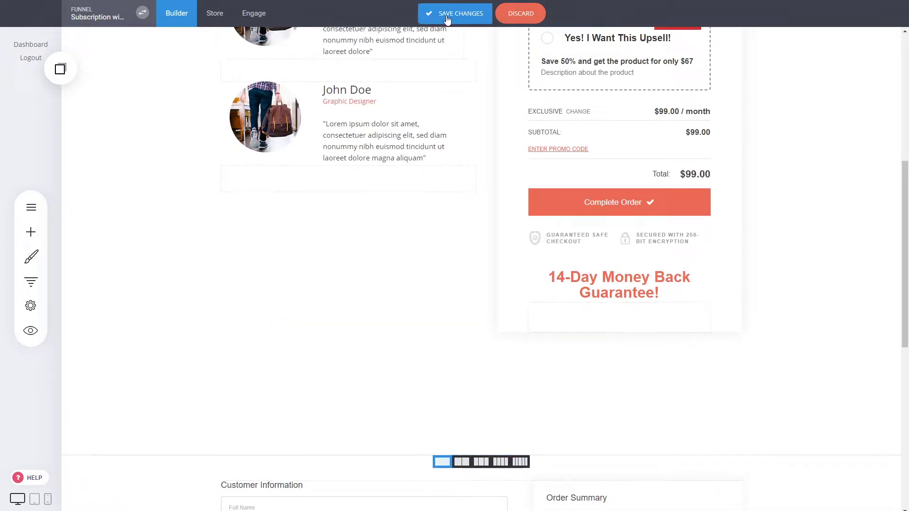
pyautogui.click(447, 14)
pyautogui.scroll(4, 474, 284)
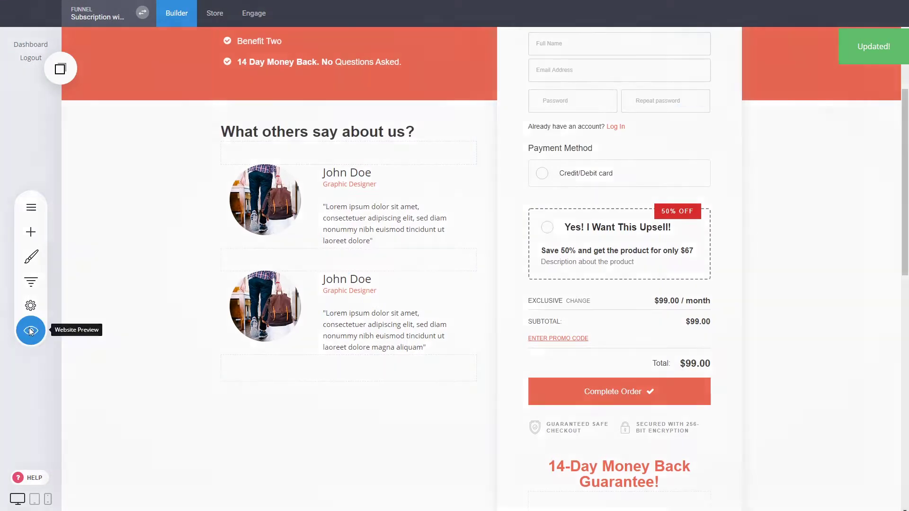
pyautogui.click(30, 331)
pyautogui.scroll(-1, 618, 279)
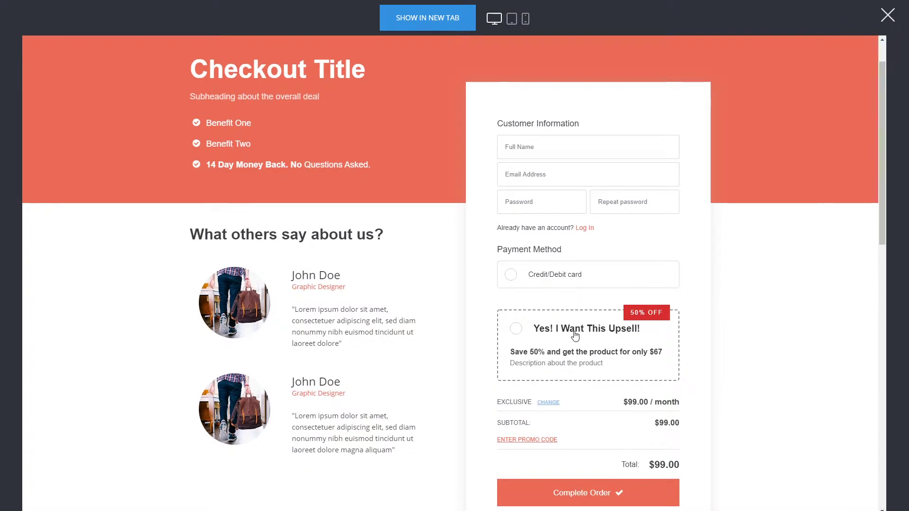
# - Test the upsell bump offer in the preview by selecting it in the first checkout and in the second checkout's order summary
pyautogui.click(575, 335)
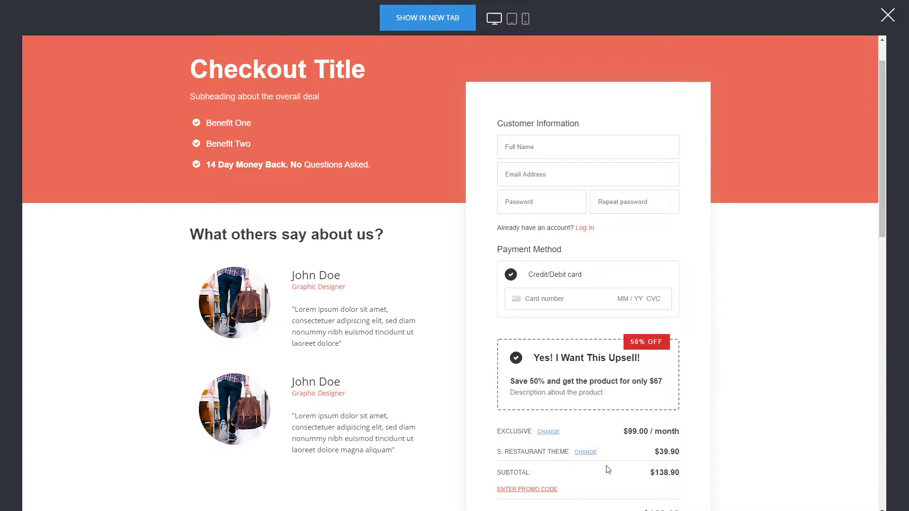
pyautogui.scroll(-2, 682, 414)
pyautogui.scroll(-12, 662, 353)
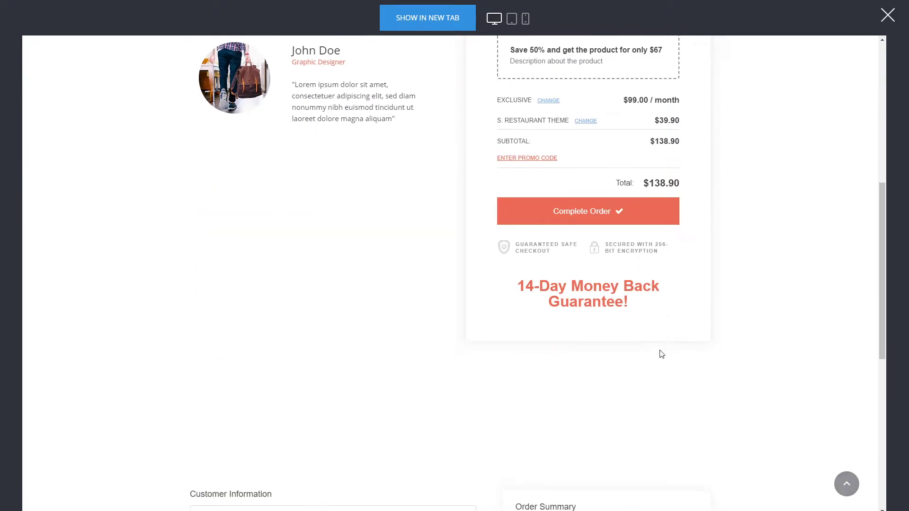
pyautogui.click(588, 373)
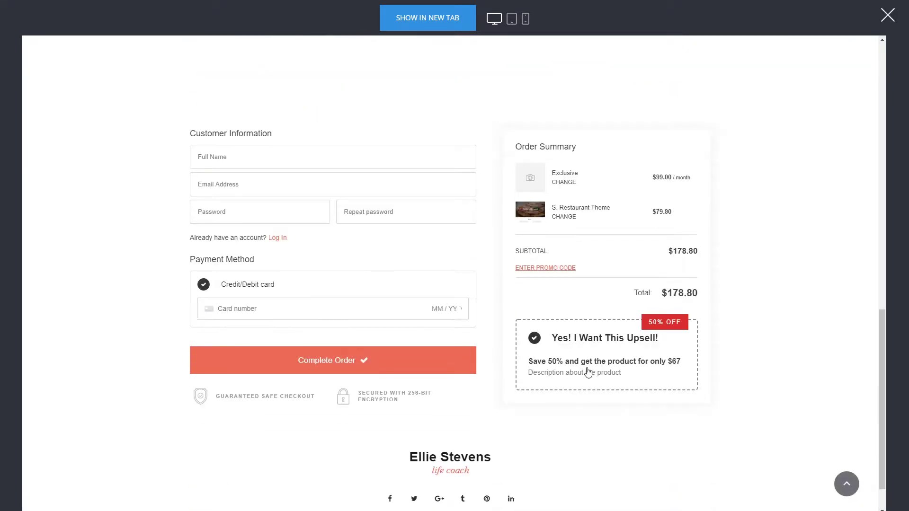
# - Review the first checkout's selected bump offer and its order lines, and close the page preview
pyautogui.scroll(15, 609, 256)
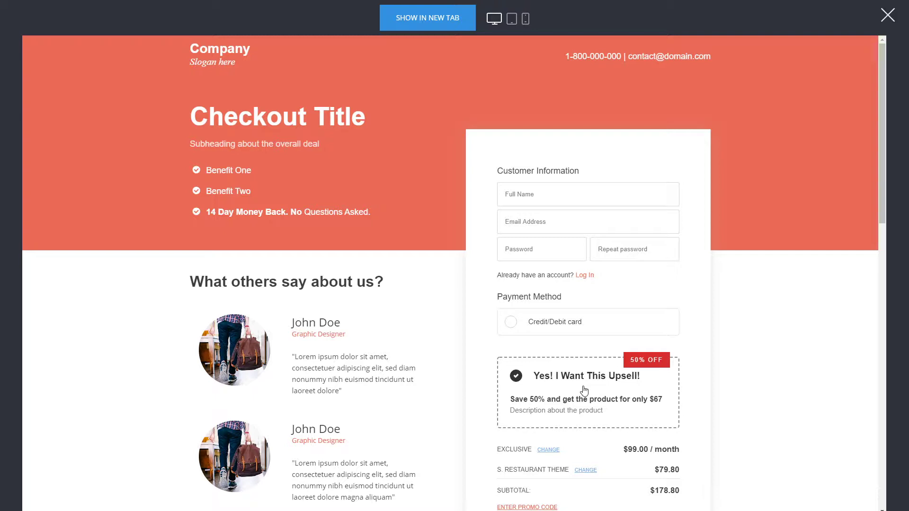
pyautogui.scroll(-1, 575, 389)
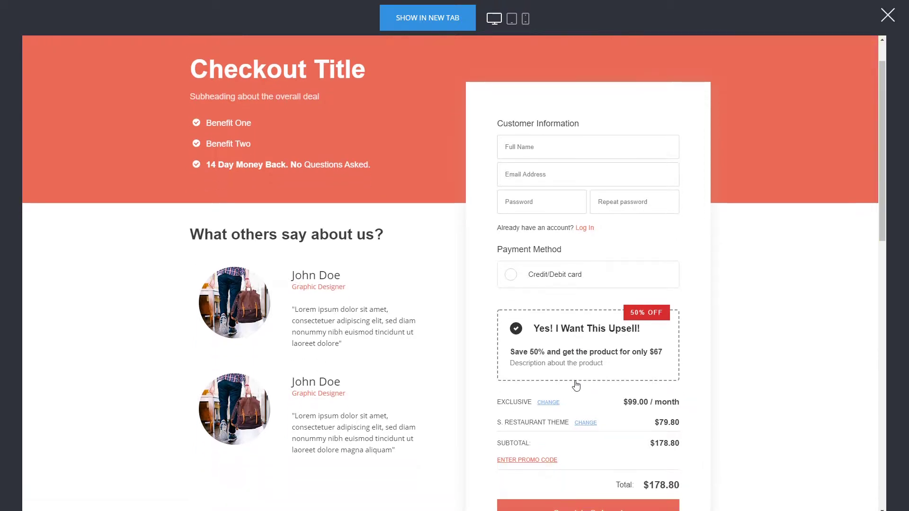
pyautogui.scroll(-1, 576, 386)
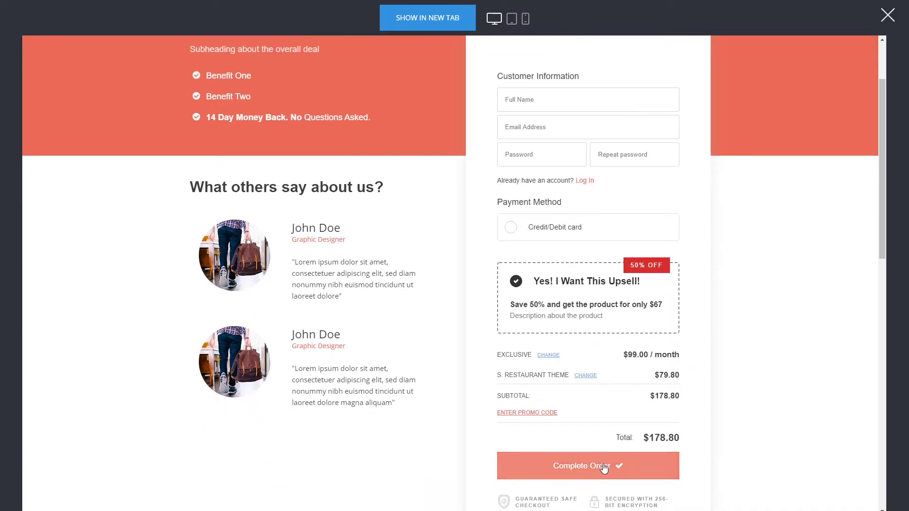
pyautogui.click(887, 17)
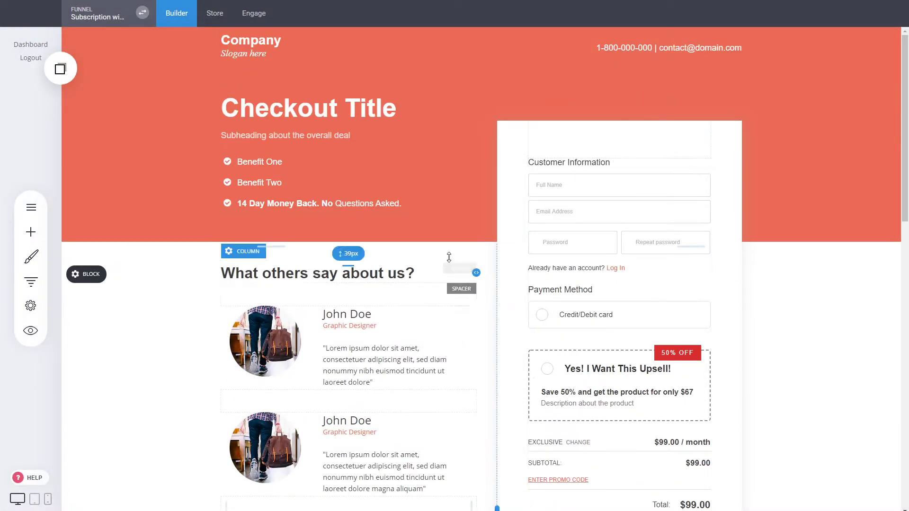
# - Open the first checkout's product settings to view its Bump Offers, and close them without changes
pyautogui.moveTo(718, 374)
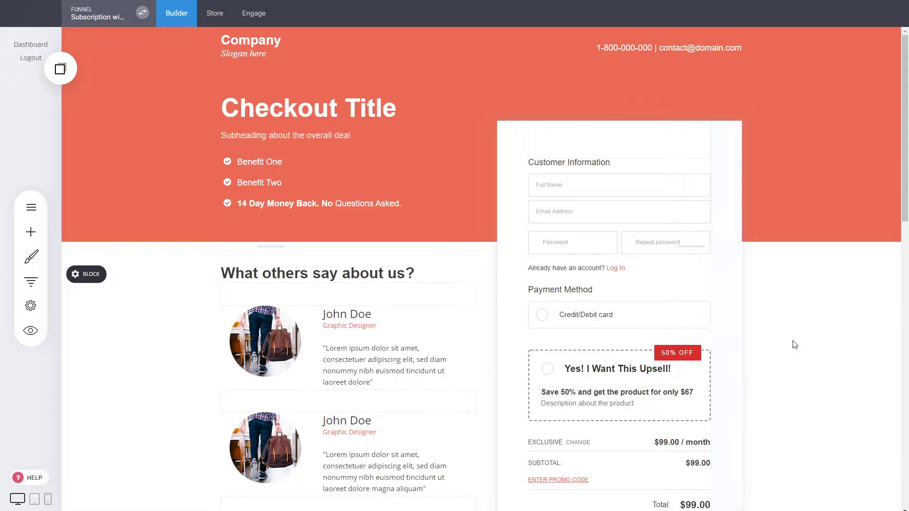
pyautogui.scroll(-1, 737, 343)
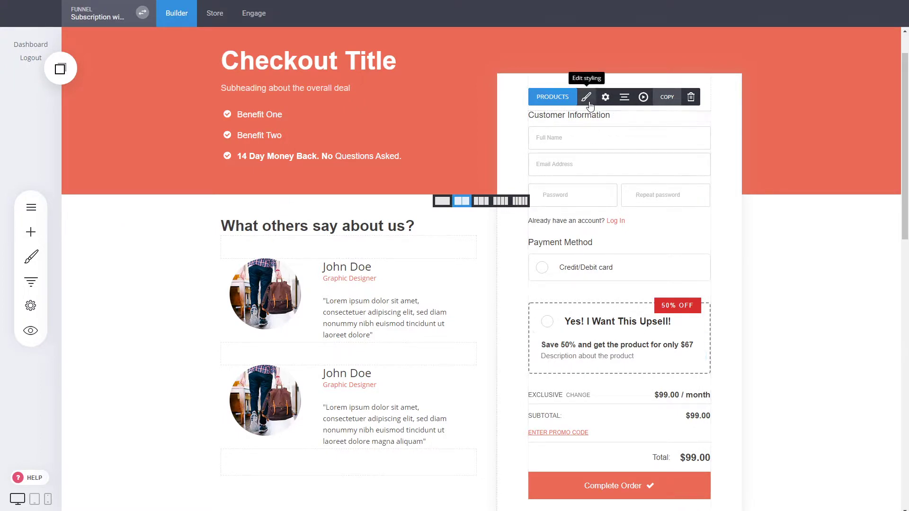
pyautogui.click(578, 324)
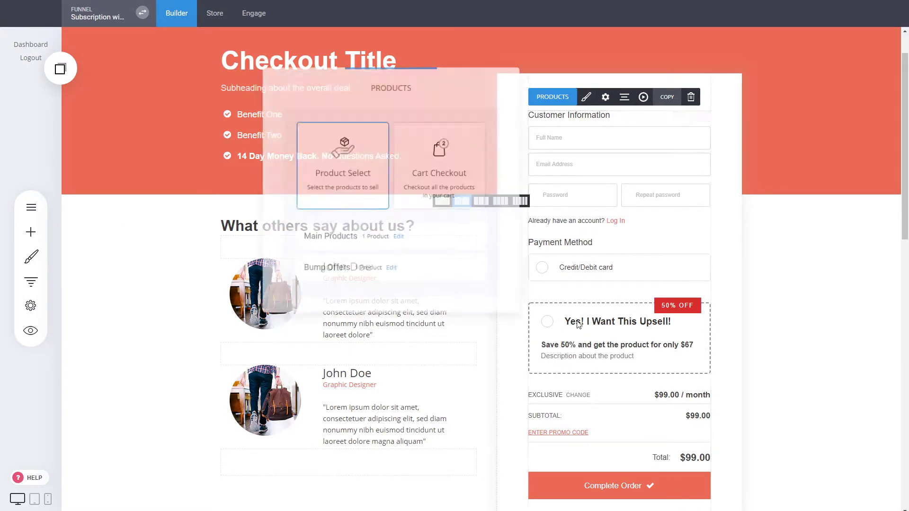
pyautogui.click(391, 270)
pyautogui.click(608, 246)
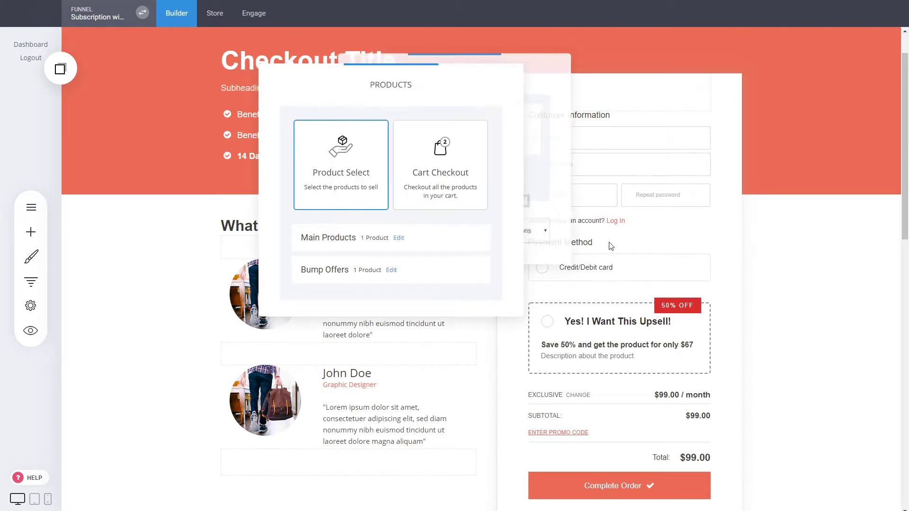
pyautogui.click(636, 219)
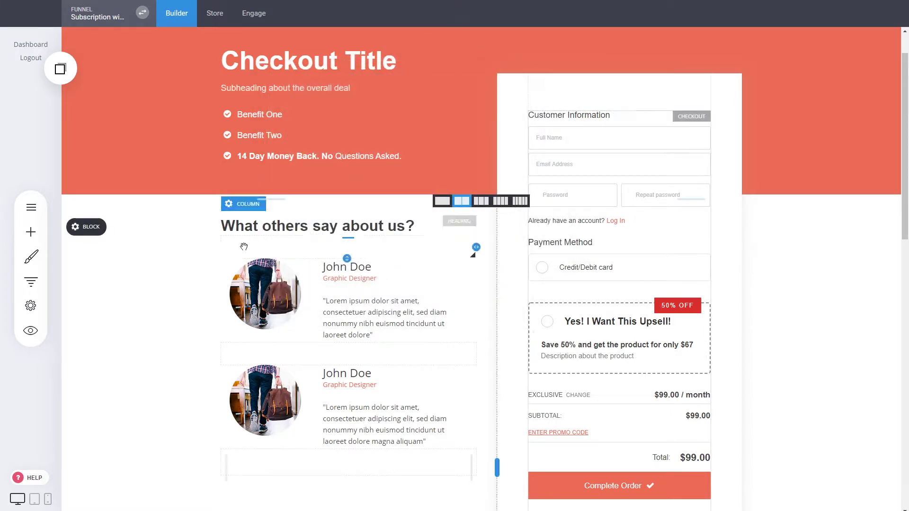
# - View the funnel's Upsells & Downsells statistics and return to the checkout page
pyautogui.click(31, 282)
pyautogui.click(115, 161)
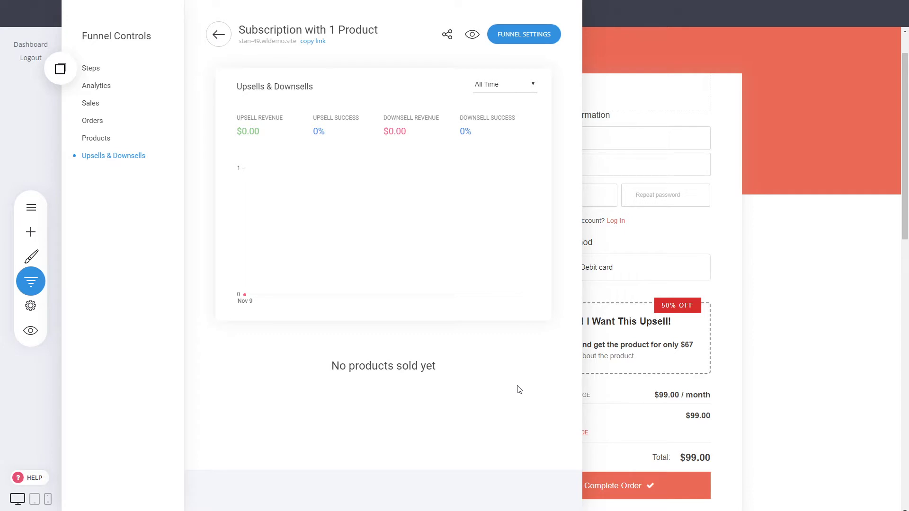
pyautogui.click(679, 319)
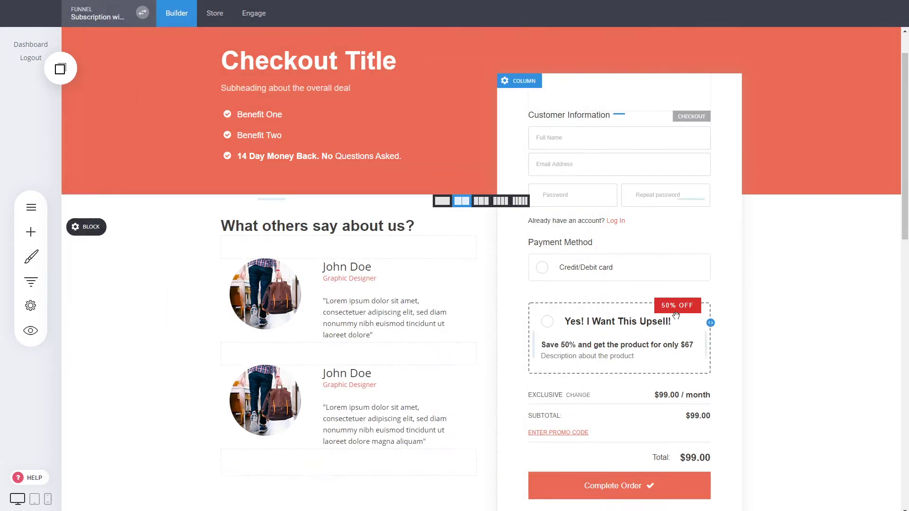